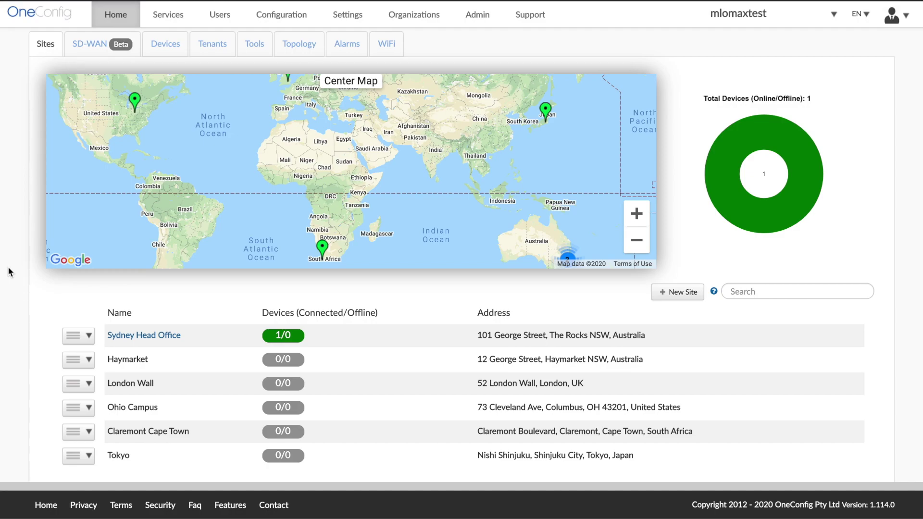
Start a new SD-WAN service and name it "OneConfig SDWAN Service".
{"action": "left_click", "coordinate": [171, 45]}
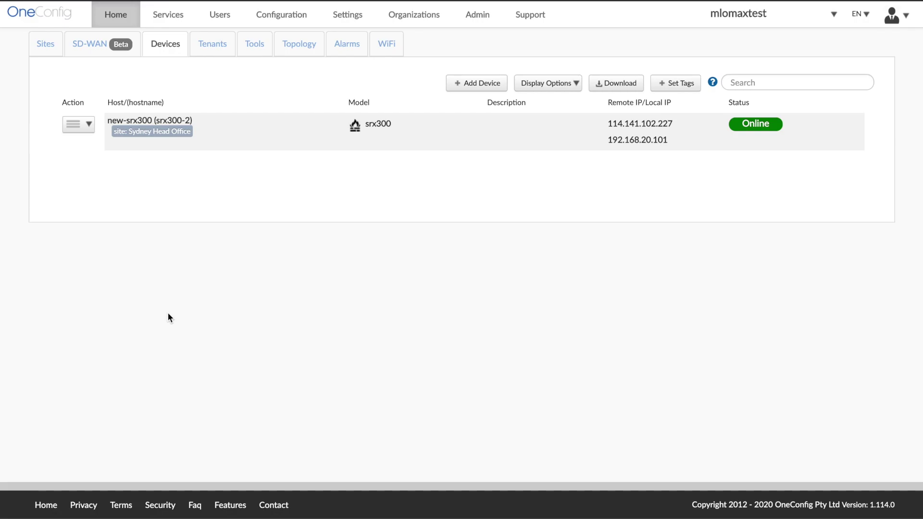
{"action": "left_click", "coordinate": [89, 43]}
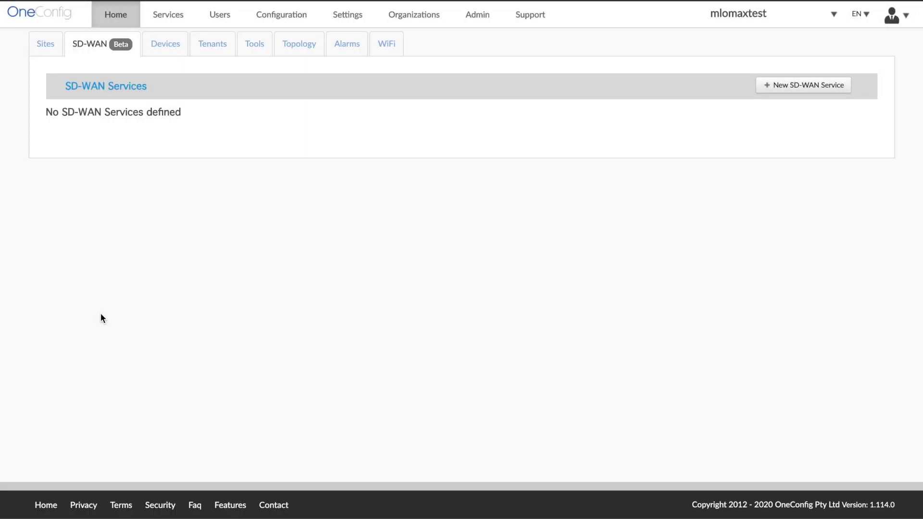
{"action": "left_click", "coordinate": [802, 87]}
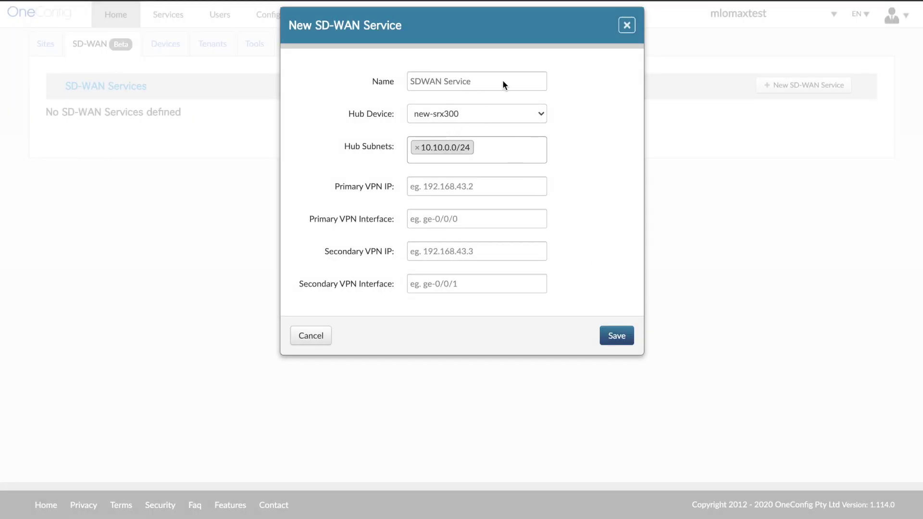
{"action": "left_click", "coordinate": [516, 82]}
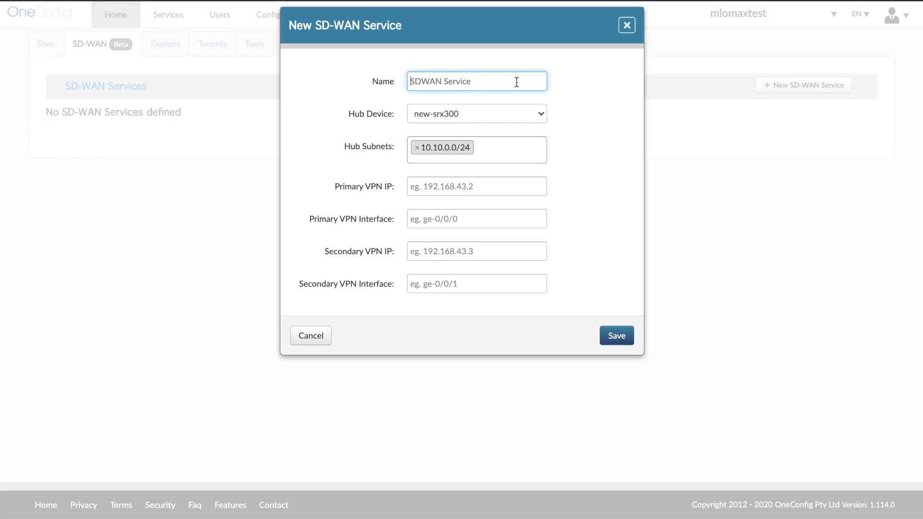
{"action": "type", "text": "OneConfig"}
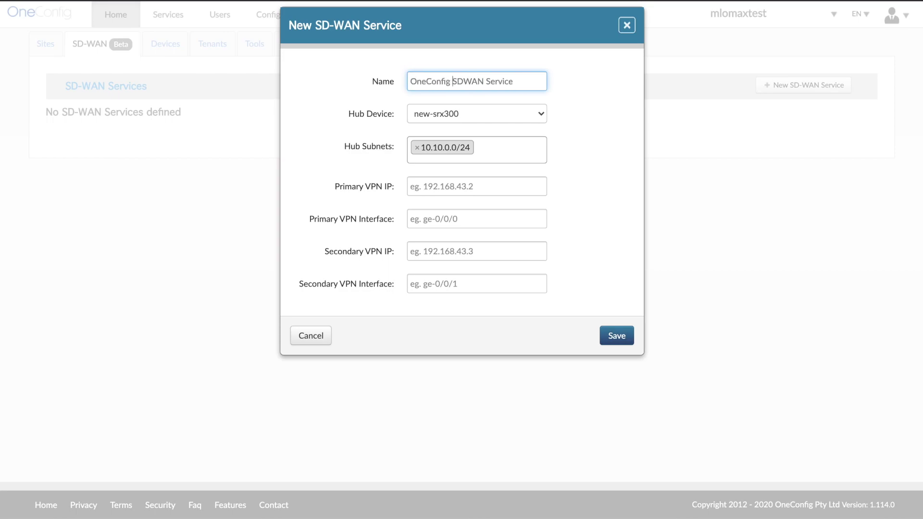
Set the hub's primary VPN IP to 114.141.102.227 and its primary VPN interface to ge-0/0/0.
{"action": "left_click", "coordinate": [461, 187]}
{"action": "key", "text": "Down"}
{"action": "key", "text": "Return"}
{"action": "key", "text": "Tab"}
{"action": "type", "text": "ge-0/0/0"}
{"action": "key", "text": "Tab"}
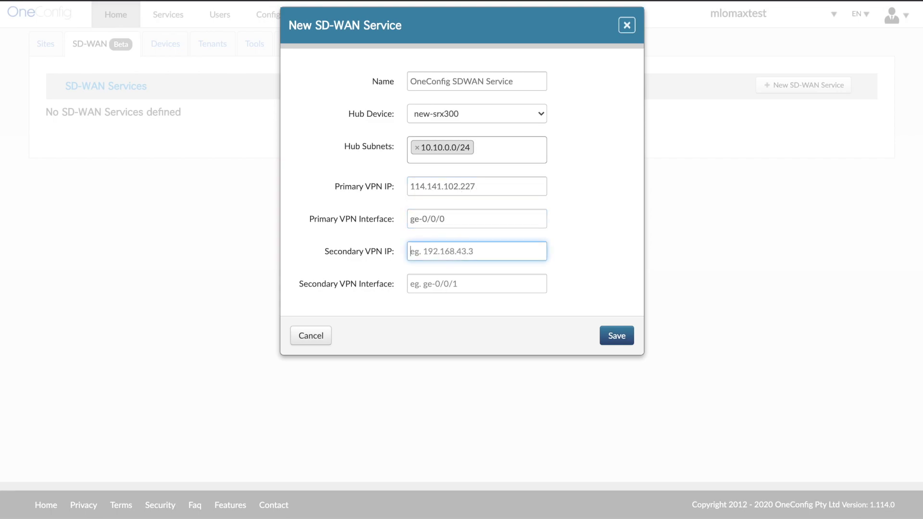
Set the secondary VPN IP to 114.141.102.227 with interface ge-0/0/0 and save the SD-WAN service.
{"action": "key", "text": "Down"}
{"action": "key", "text": "Return"}
{"action": "key", "text": "Tab"}
{"action": "type", "text": "ge-0/0/0"}
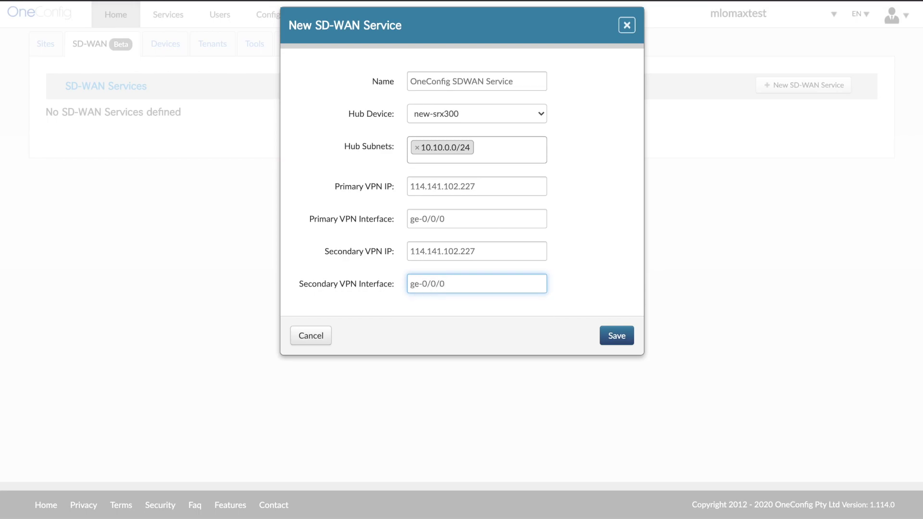
{"action": "left_click", "coordinate": [619, 340]}
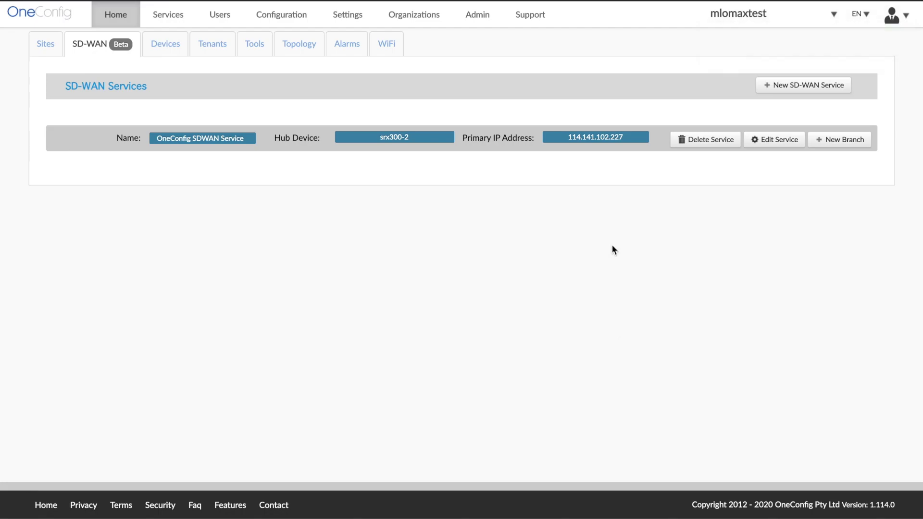
Start a new branch for device serial CW2119AN0222 at the existing London Wall site with DHCP enabled.
{"action": "left_click", "coordinate": [839, 143]}
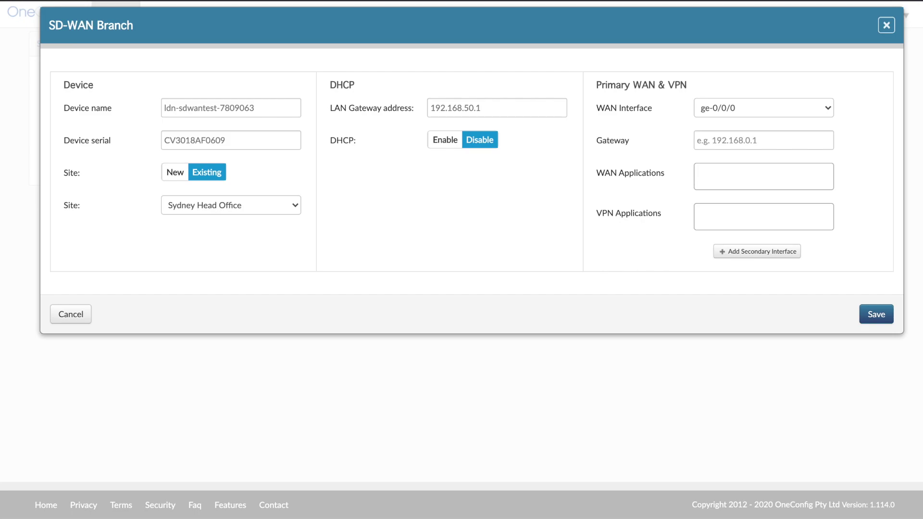
{"action": "double_click", "coordinate": [237, 143]}
{"action": "key", "text": "ctrl+v"}
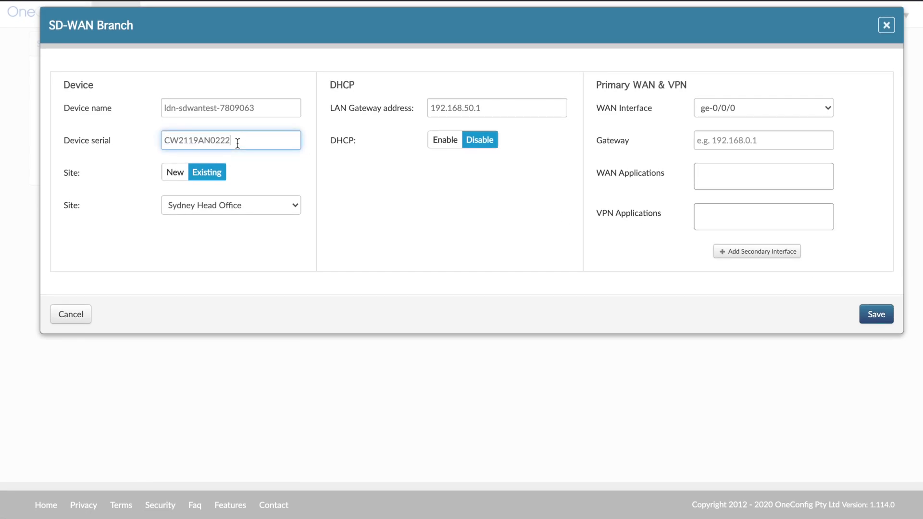
{"action": "left_click", "coordinate": [233, 206]}
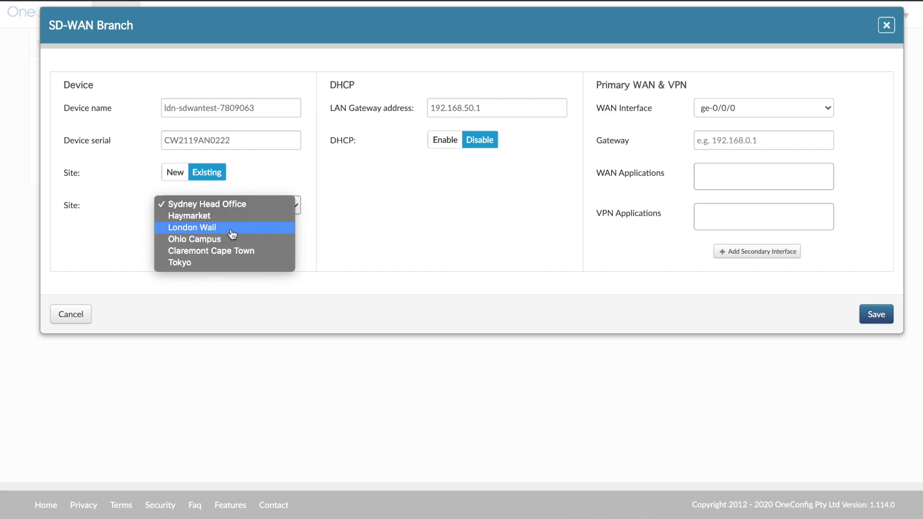
{"action": "left_click", "coordinate": [233, 229]}
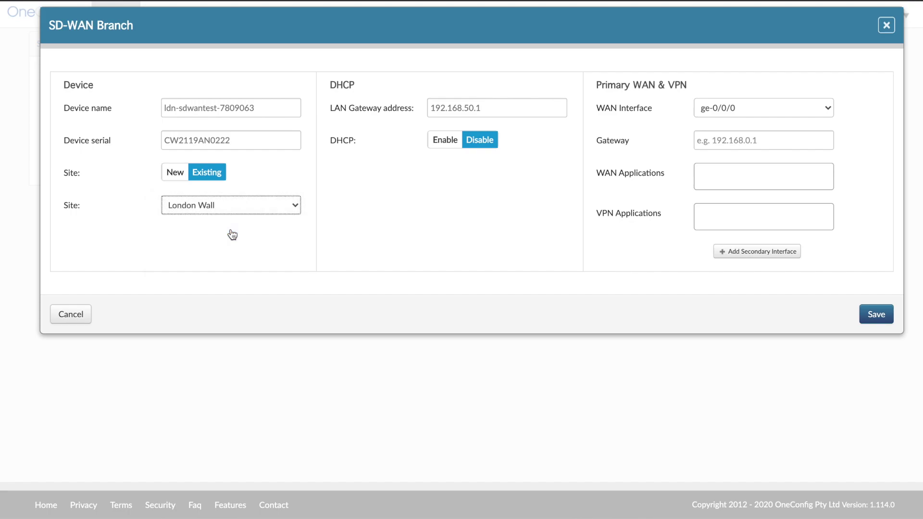
{"action": "left_click", "coordinate": [440, 146]}
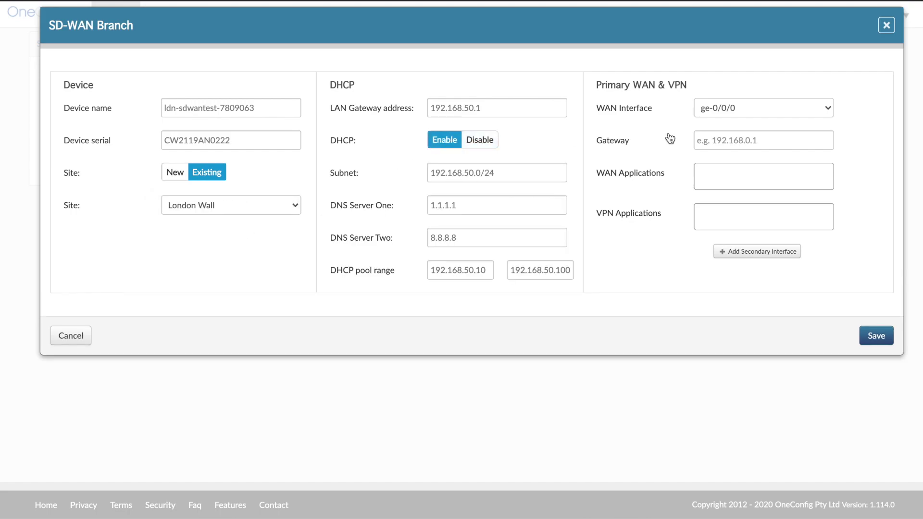
Set the branch's primary WAN gateway to 192.168.20.1 and add OUTLOOK to the primary VPN applications.
{"action": "left_click", "coordinate": [757, 140]}
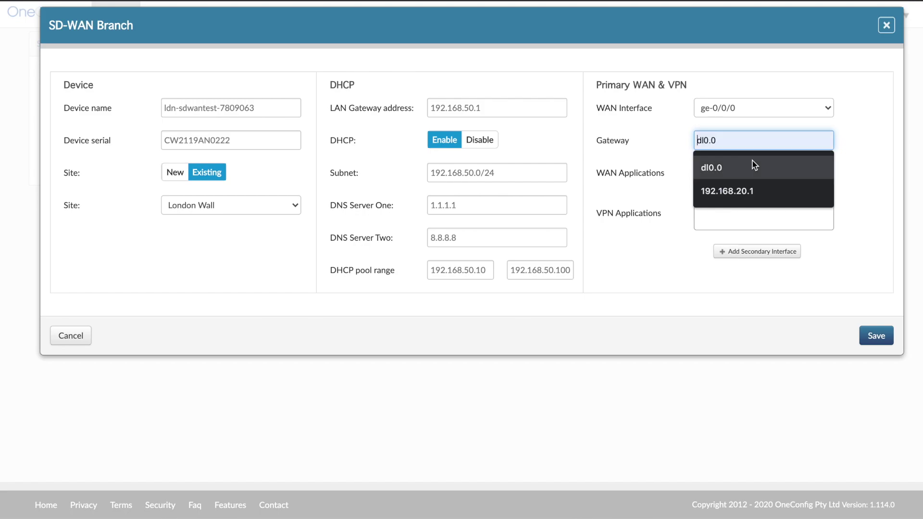
{"action": "left_click", "coordinate": [742, 190]}
{"action": "left_click", "coordinate": [736, 177]}
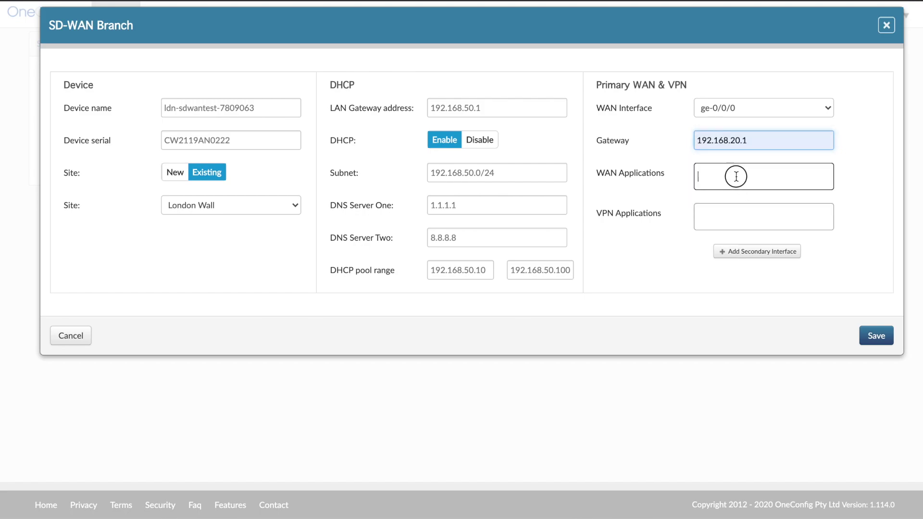
{"action": "left_click", "coordinate": [709, 220]}
{"action": "type", "text": "outl"}
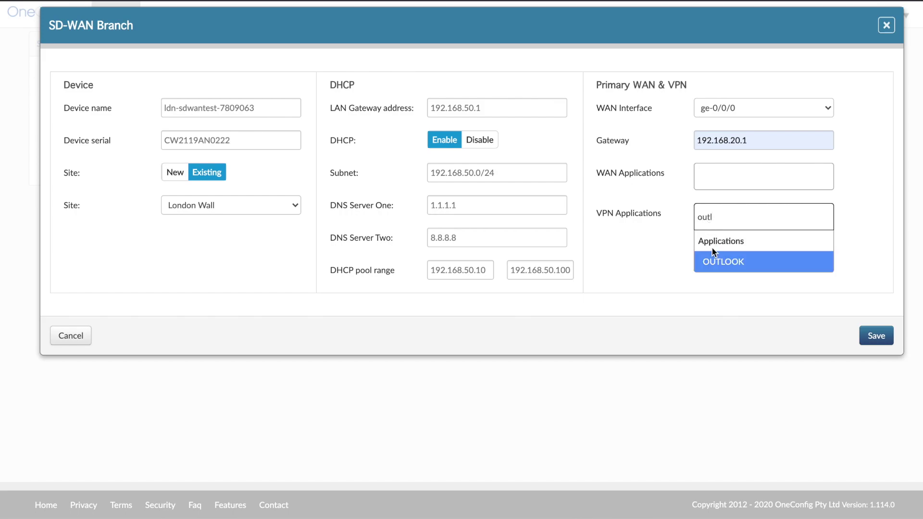
{"action": "left_click", "coordinate": [717, 261]}
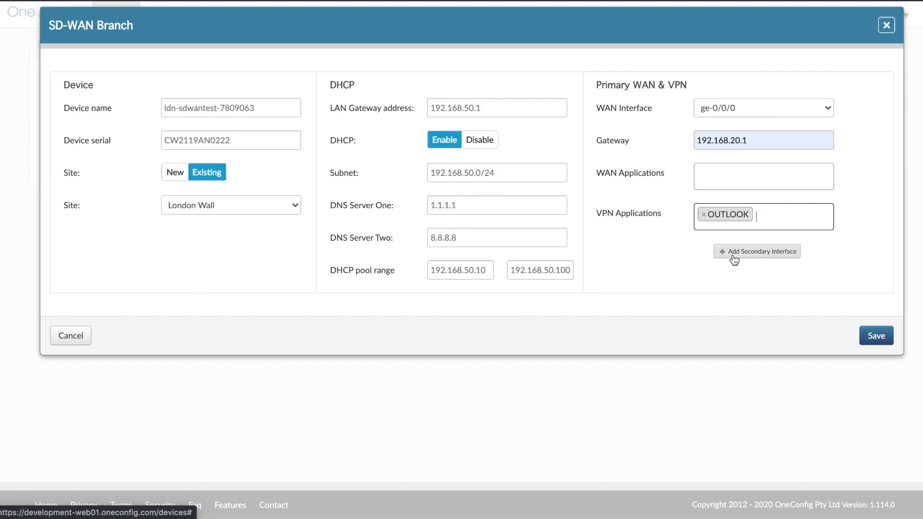
Add a secondary WAN interface to the branch, using dl0 with gateway dl0.0.
{"action": "left_click", "coordinate": [735, 251]}
{"action": "left_click", "coordinate": [723, 279]}
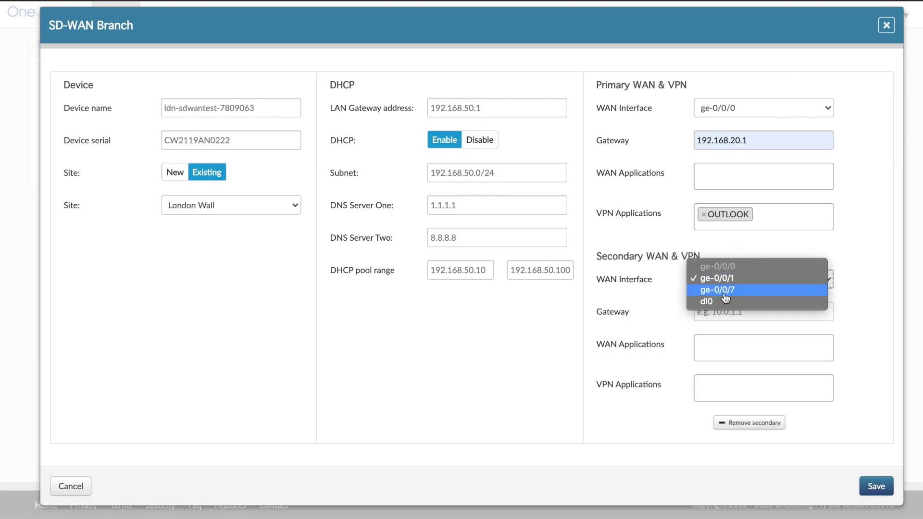
{"action": "left_click", "coordinate": [723, 301]}
{"action": "left_click", "coordinate": [719, 311]}
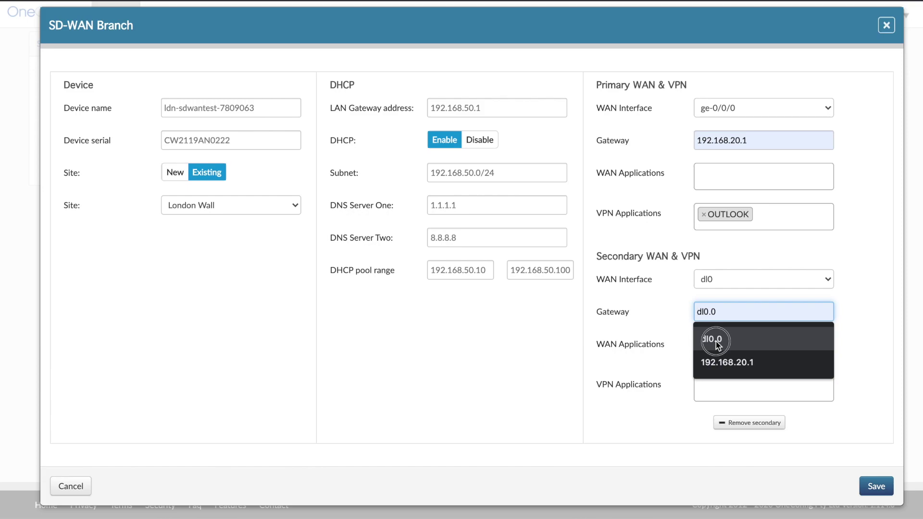
{"action": "left_click", "coordinate": [715, 341]}
Add FTP to the secondary VPN applications and save the branch.
{"action": "left_click", "coordinate": [709, 387]}
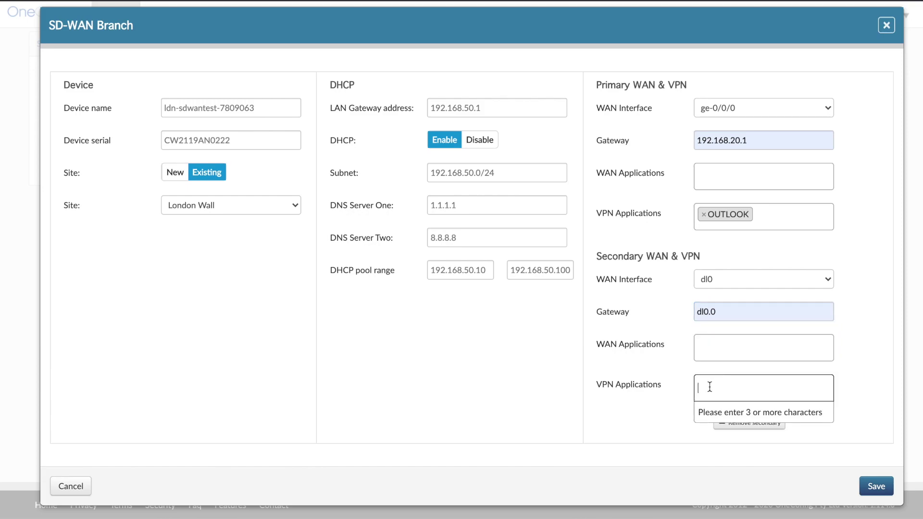
{"action": "type", "text": "ftp"}
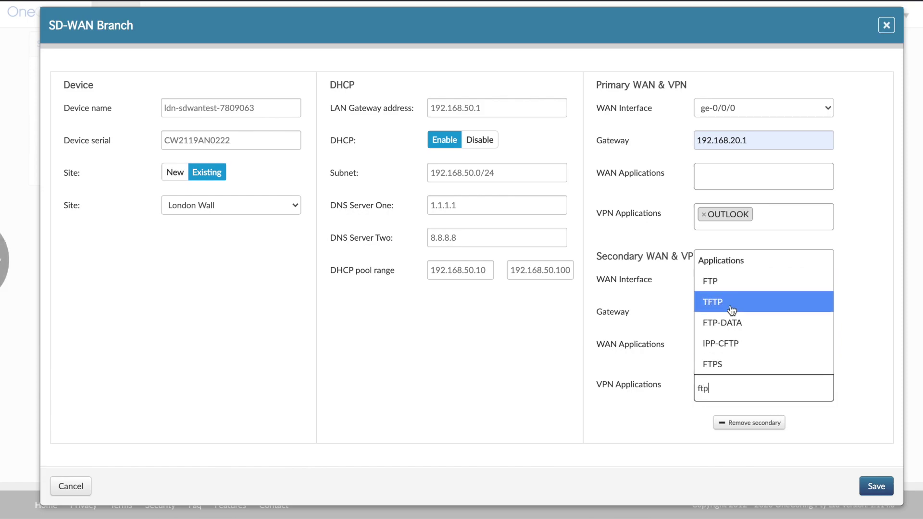
{"action": "left_click", "coordinate": [718, 287]}
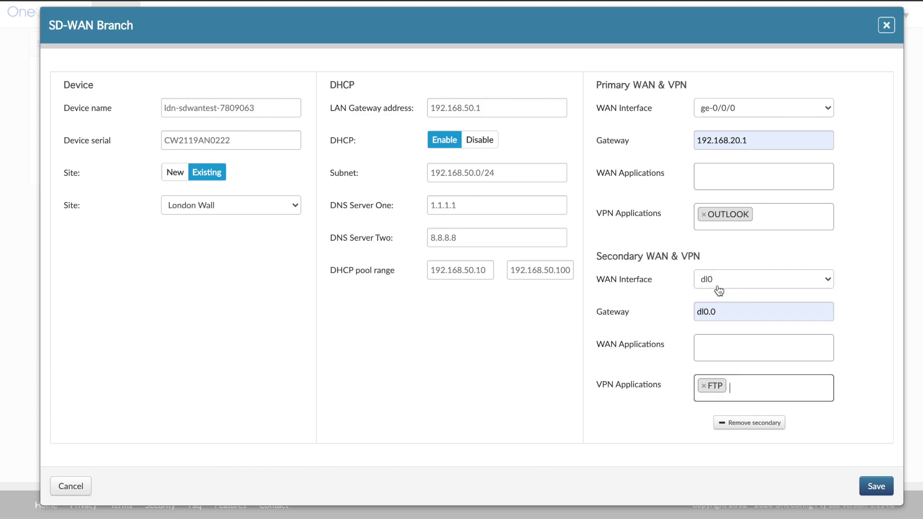
{"action": "left_click", "coordinate": [634, 428]}
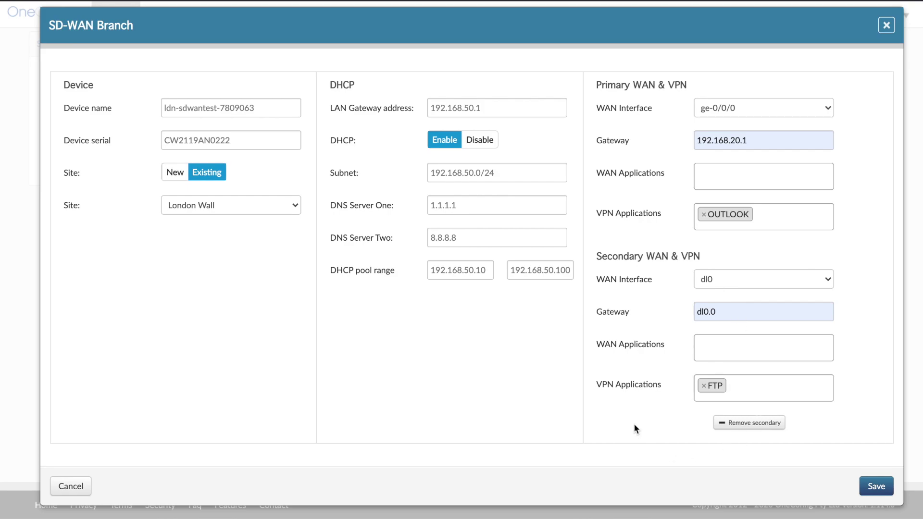
{"action": "left_click", "coordinate": [876, 486]}
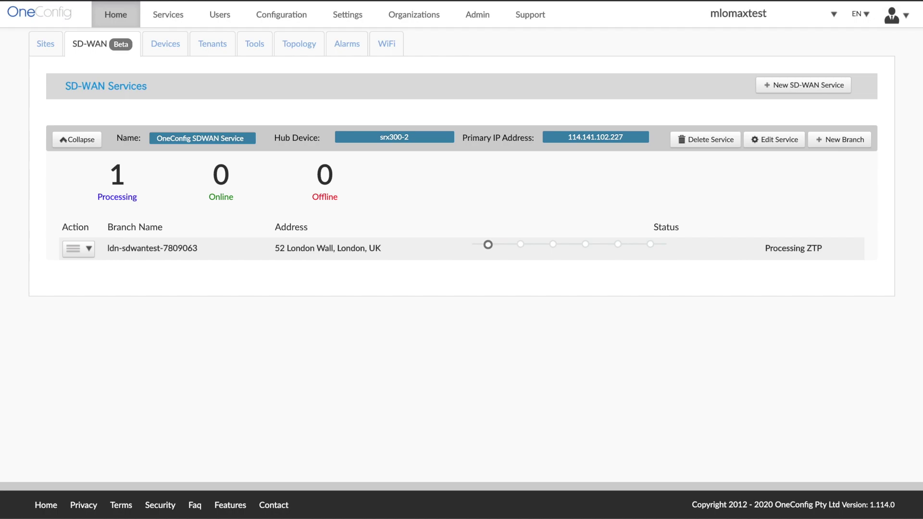
Authorize the ldn-sdwantest-7809063 branch.
{"action": "left_click", "coordinate": [83, 254]}
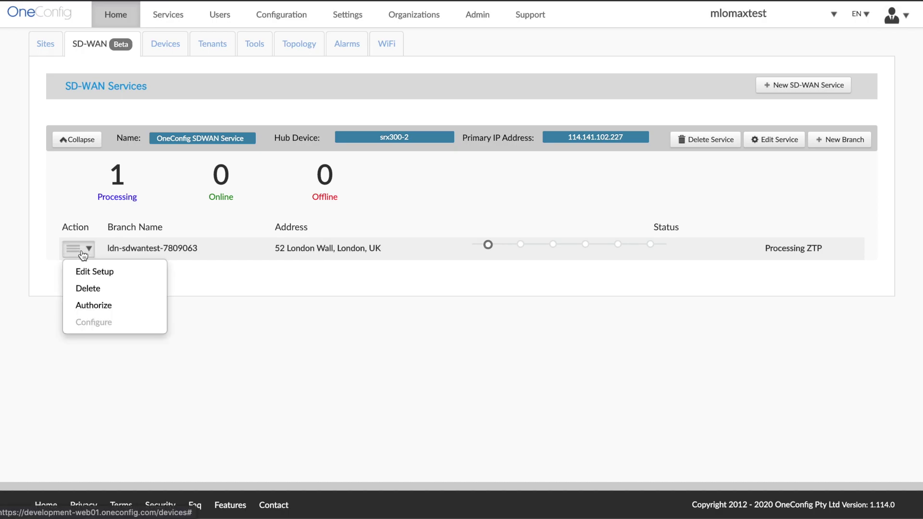
{"action": "left_click", "coordinate": [97, 306]}
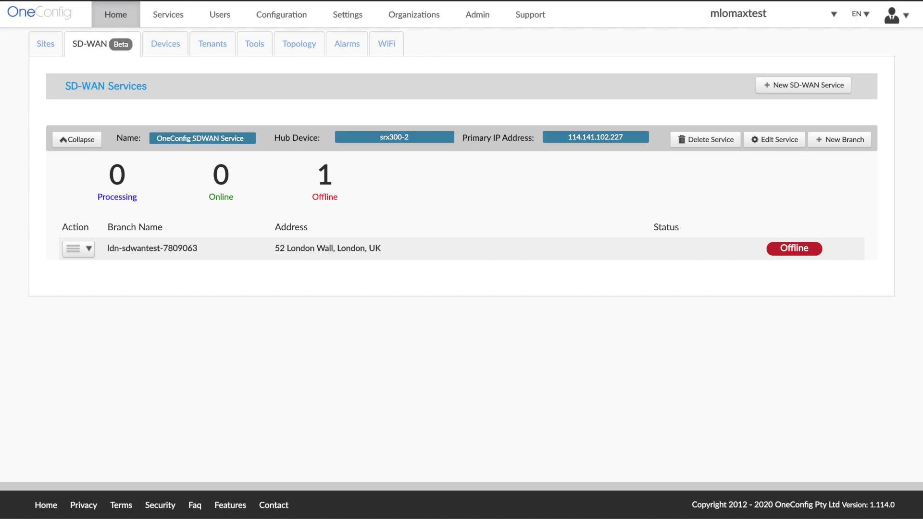
{"action": "left_click", "coordinate": [562, 409]}
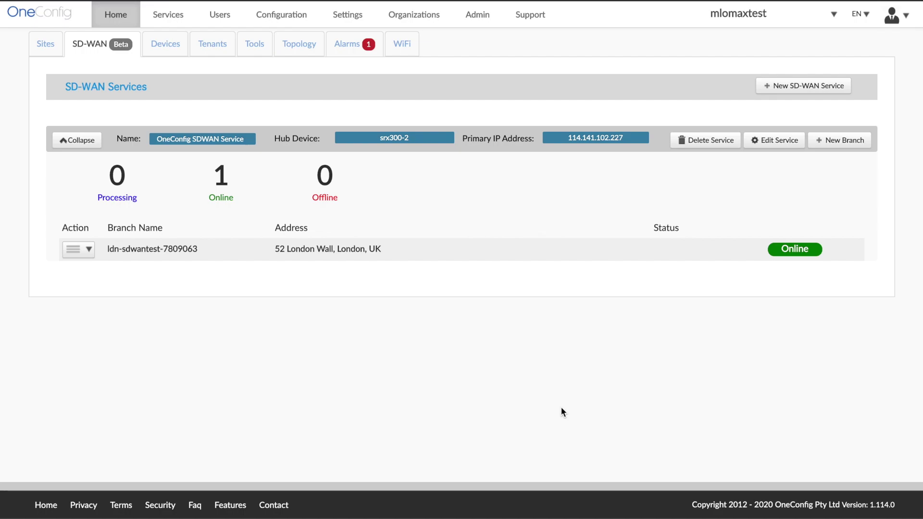
Open the configuration of the ldn-sdwantest-7809063 branch.
{"action": "left_click", "coordinate": [77, 249]}
{"action": "left_click", "coordinate": [97, 310]}
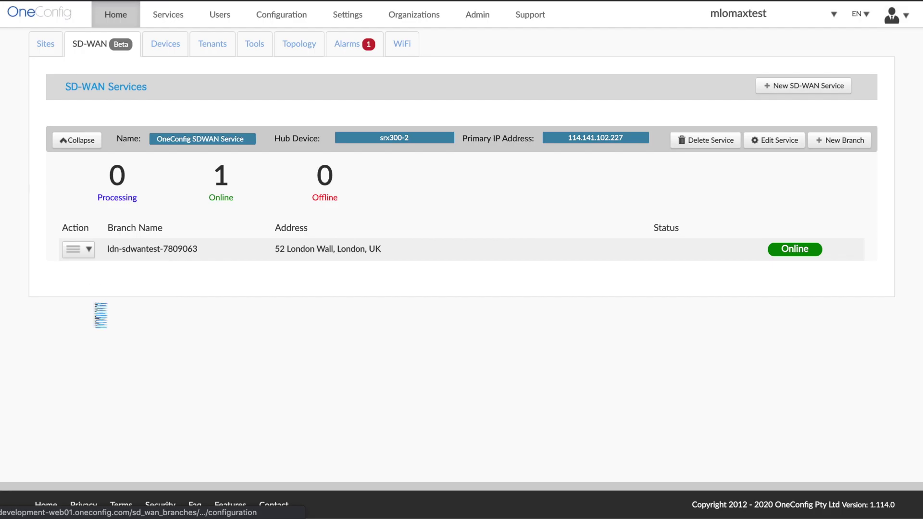